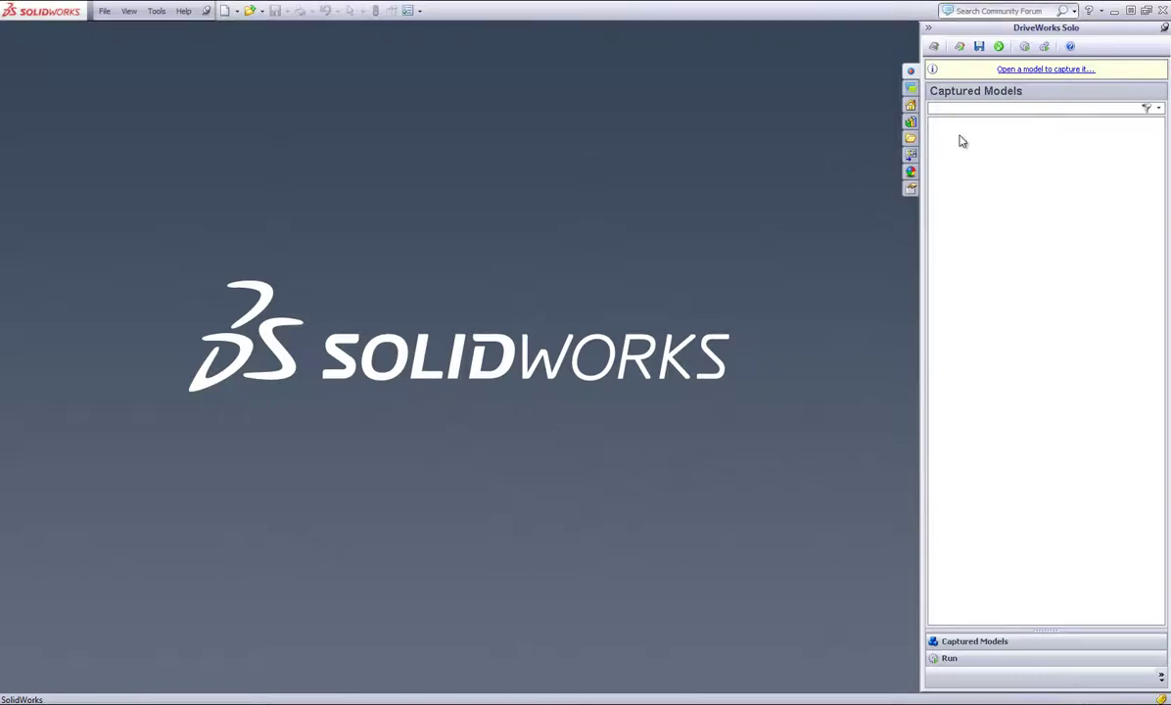
Move Finish to the lower right and Details further down in the navigation flow
{"action": "left_click", "coordinate": [960, 46]}
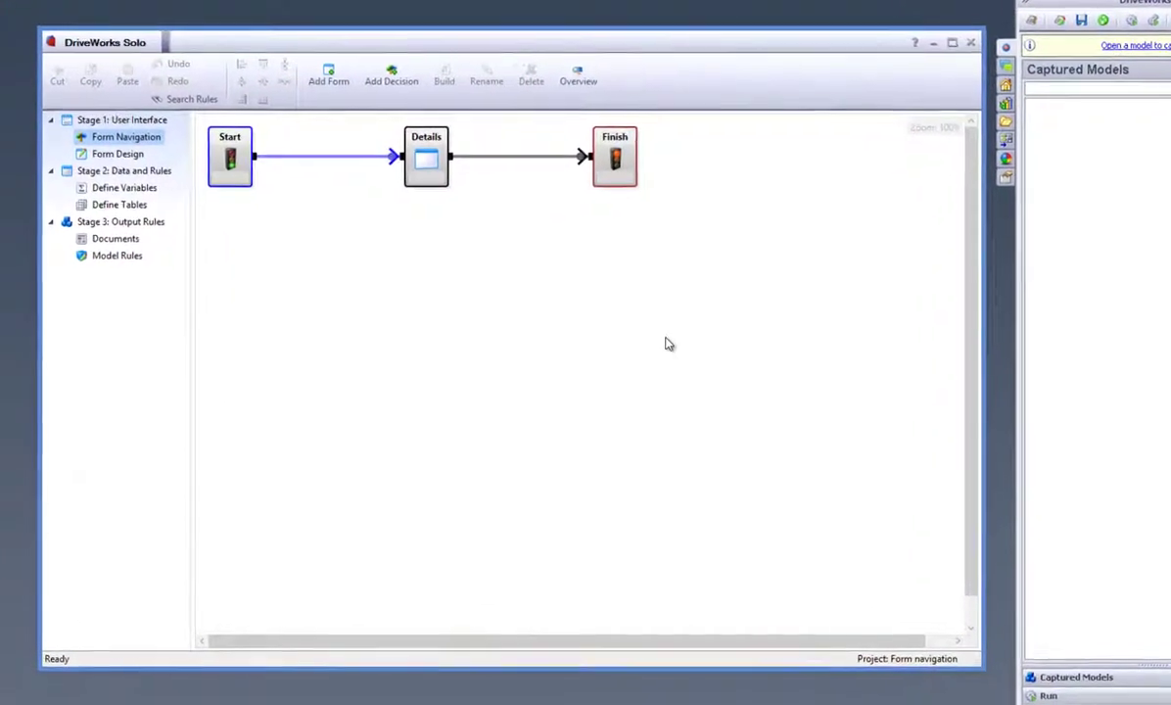
{"action": "left_click_drag", "start_coordinate": [637, 162], "coordinate": [799, 402]}
{"action": "left_click_drag", "start_coordinate": [458, 165], "coordinate": [507, 267]}
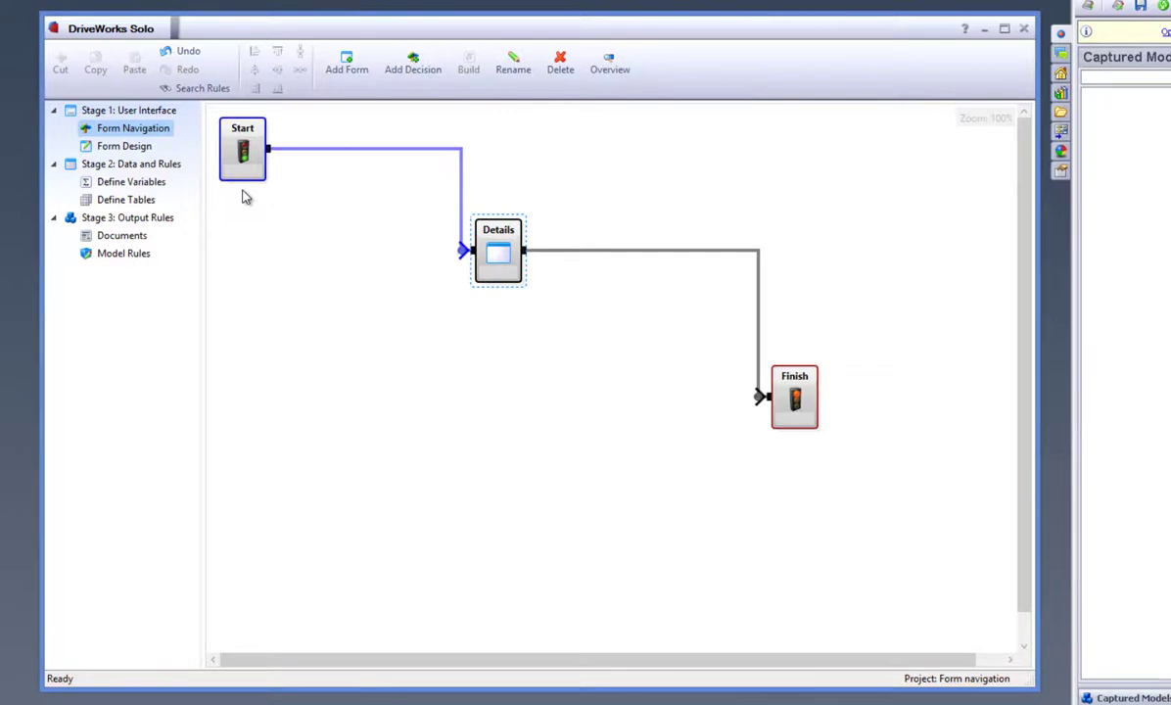
{"action": "left_click", "coordinate": [618, 354]}
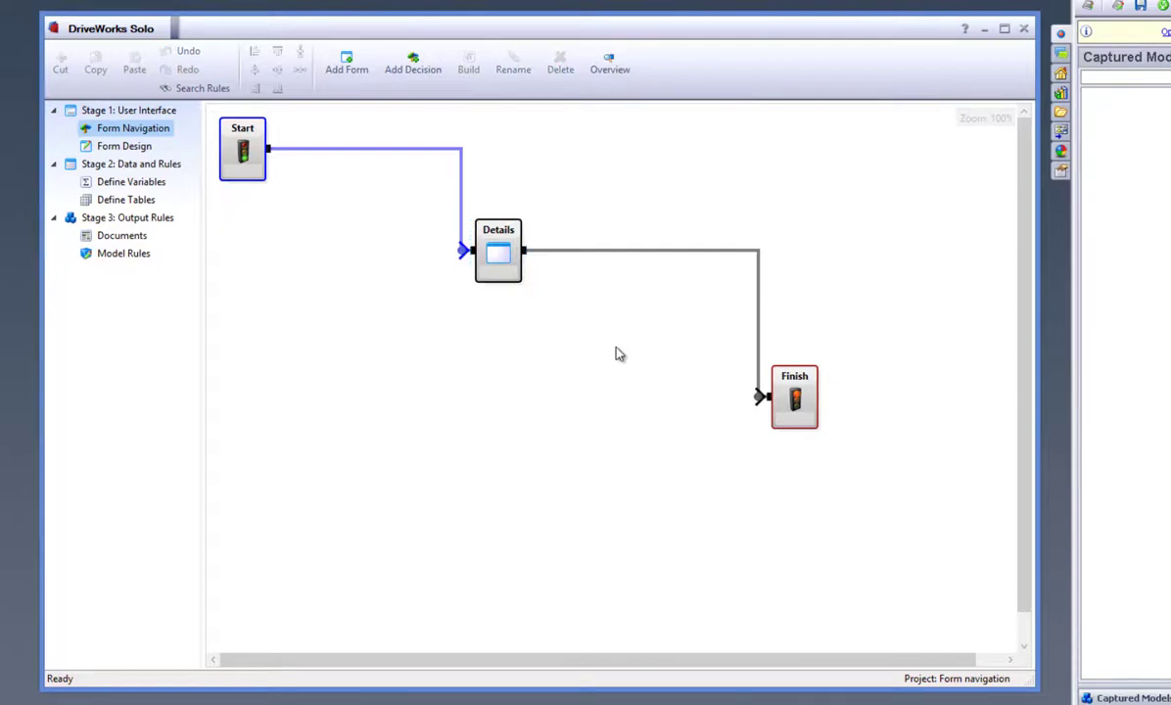
{"action": "double_click", "coordinate": [508, 269]}
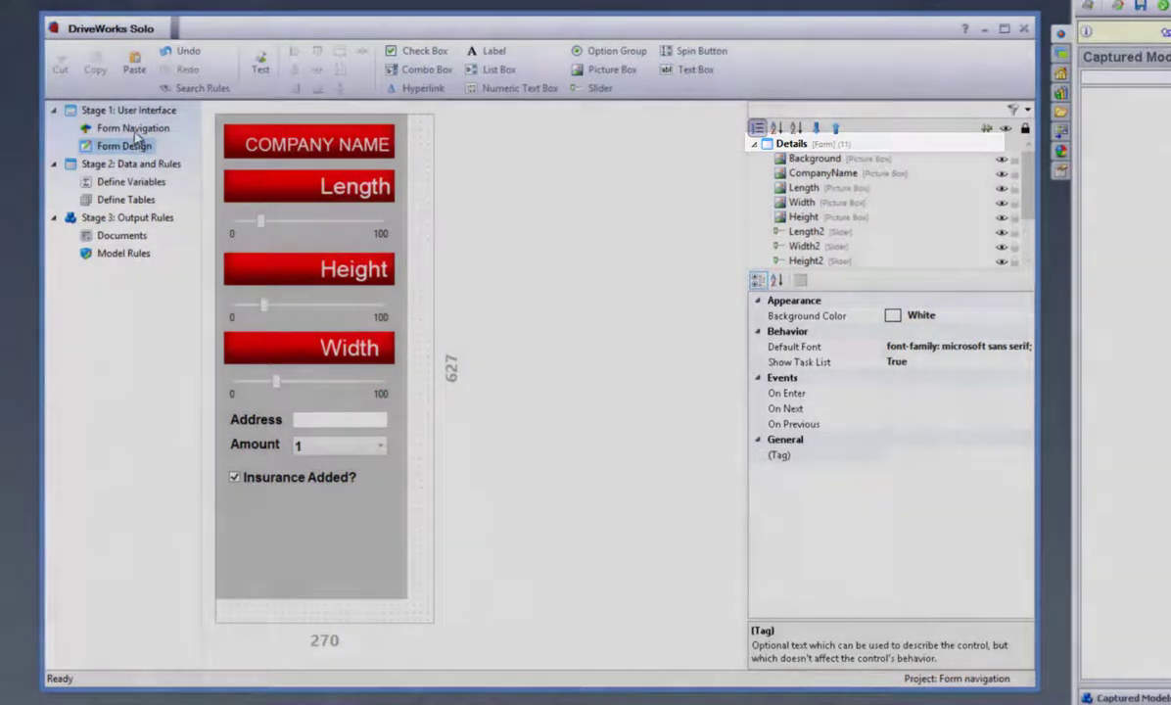
{"action": "left_click", "coordinate": [132, 128]}
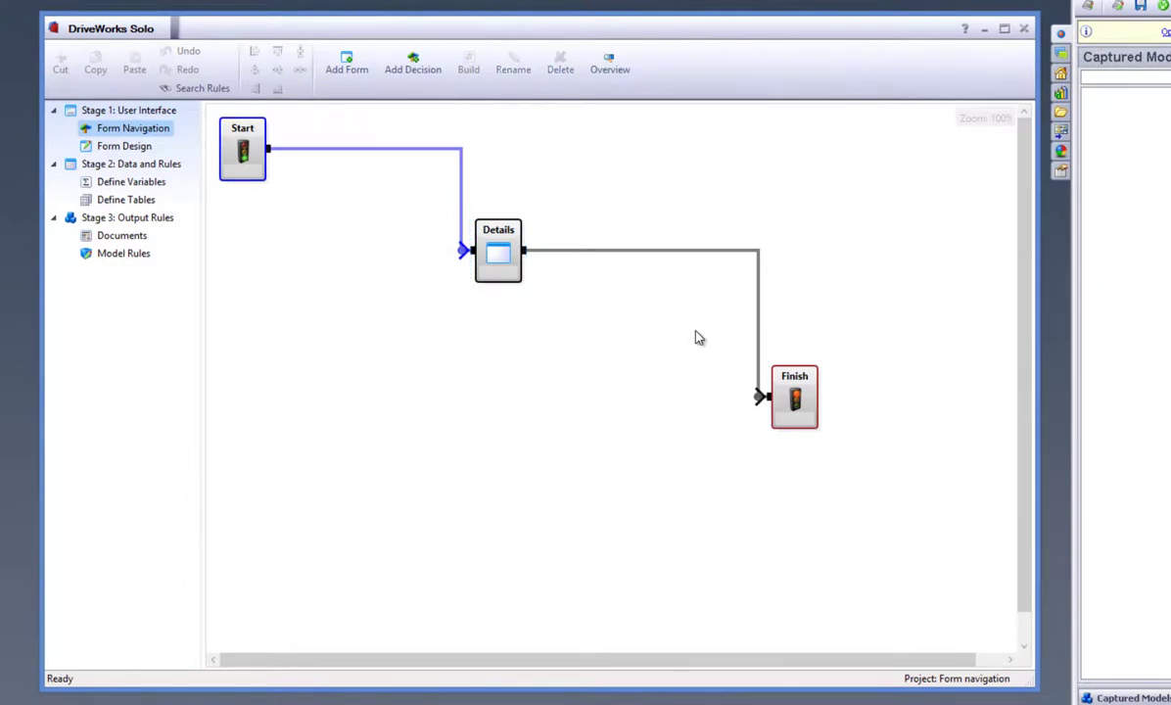
Disconnect Details from Finish and add a new decision step named 'Question'
{"action": "left_click_drag", "start_coordinate": [759, 395], "coordinate": [592, 396]}
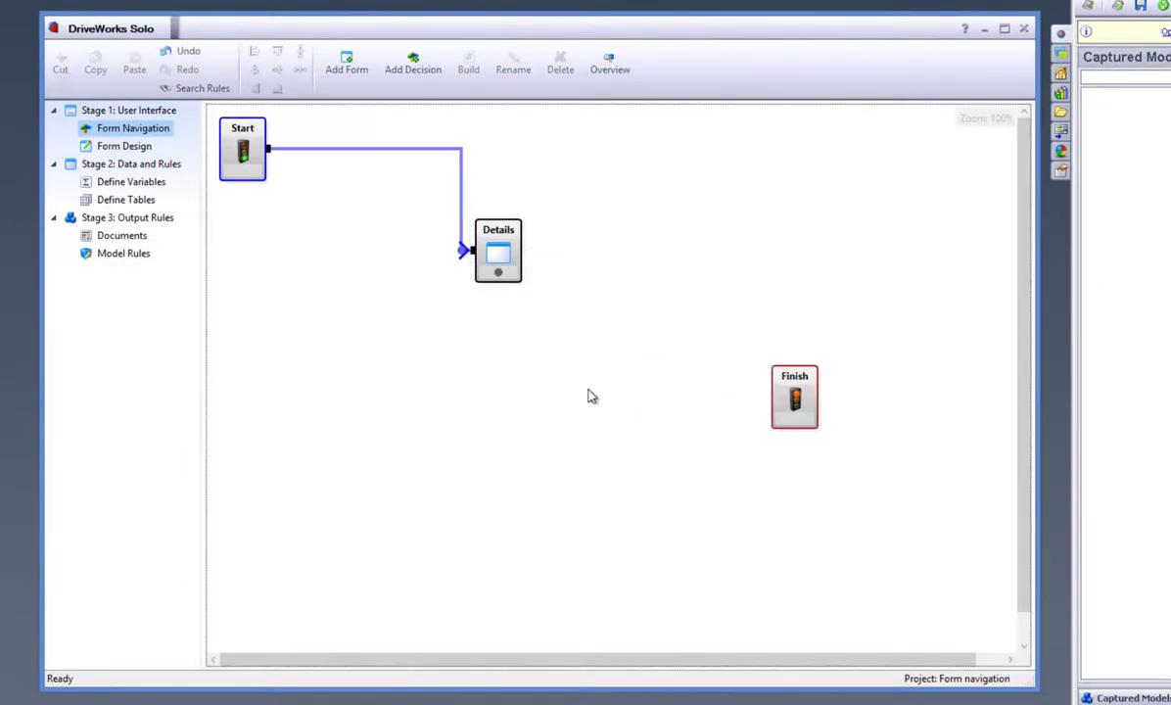
{"action": "left_click", "coordinate": [412, 62]}
{"action": "type", "text": "Q"}
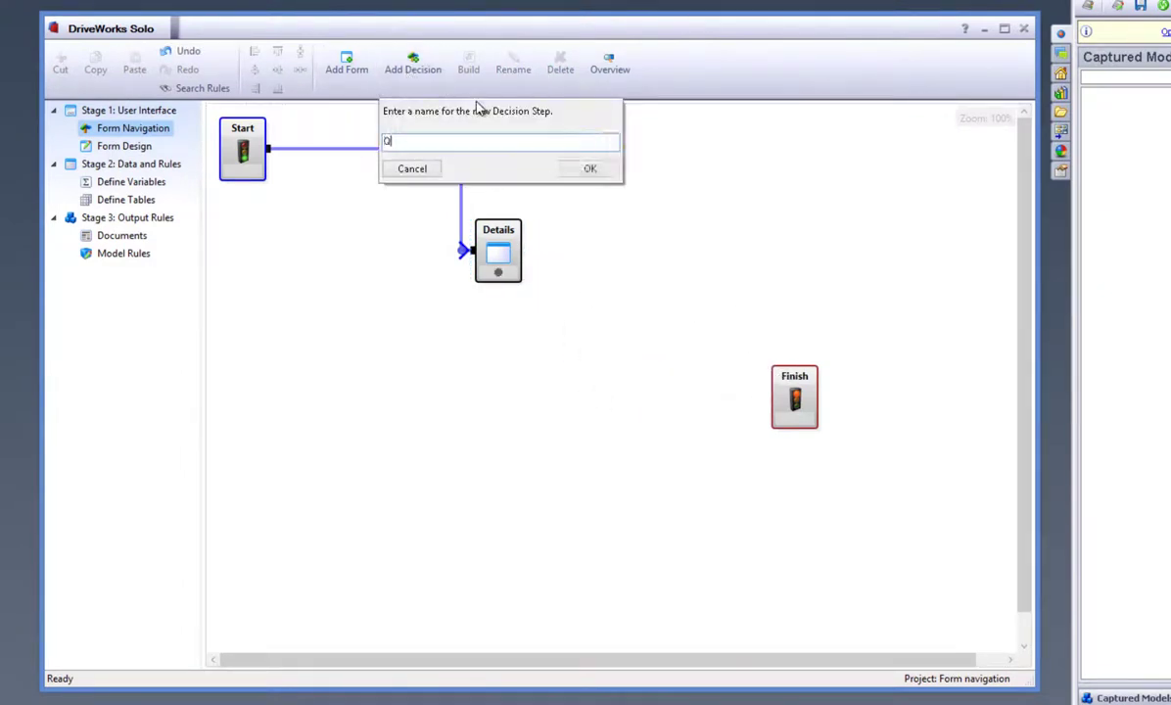
{"action": "type", "text": "uestion"}
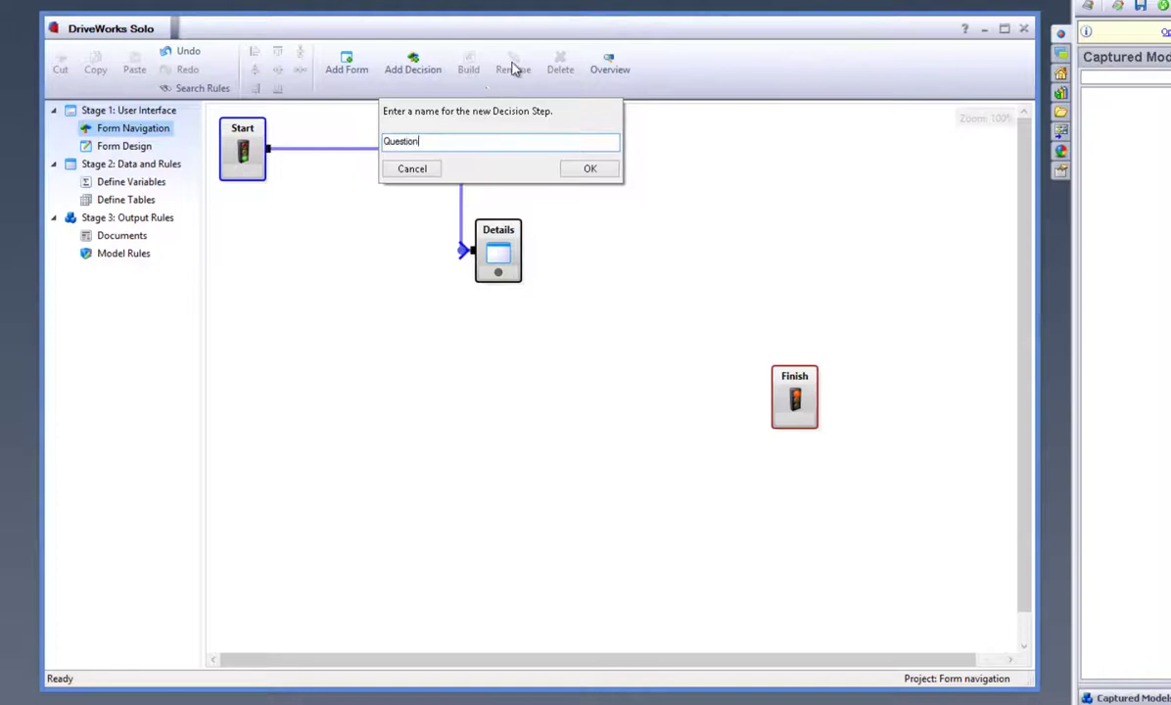
{"action": "left_click", "coordinate": [583, 171]}
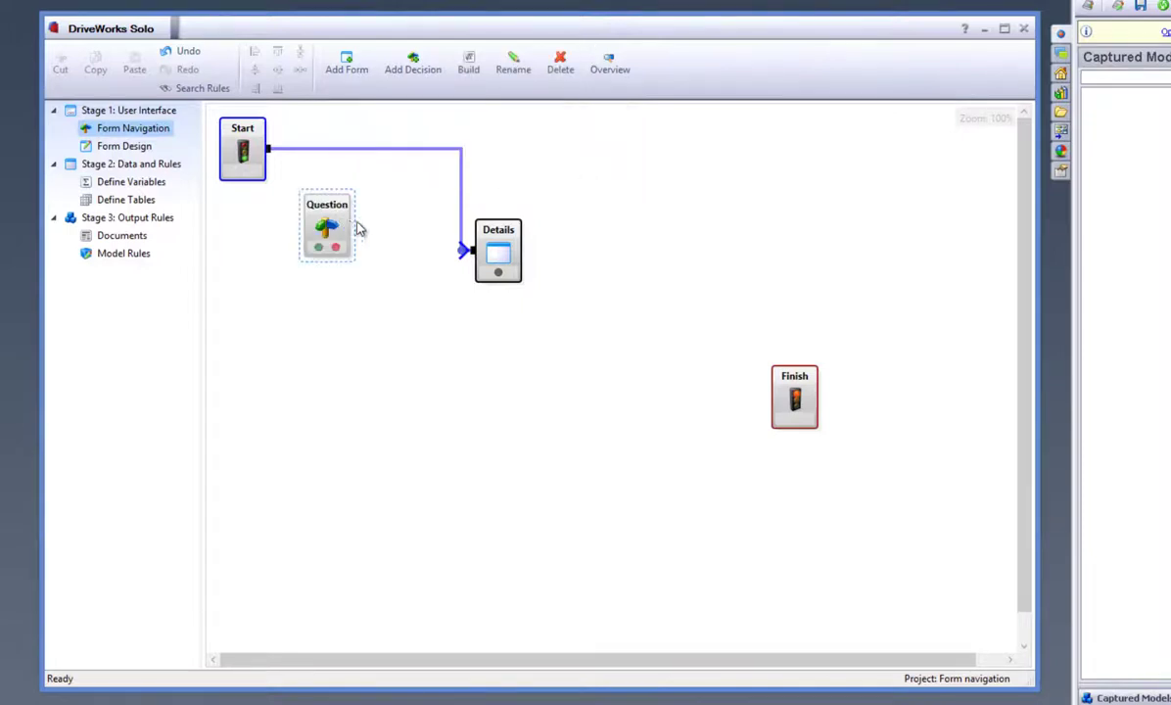
Place Question right of Details, shift Finish lower right, and link Details to Question
{"action": "left_click_drag", "start_coordinate": [335, 217], "coordinate": [648, 251]}
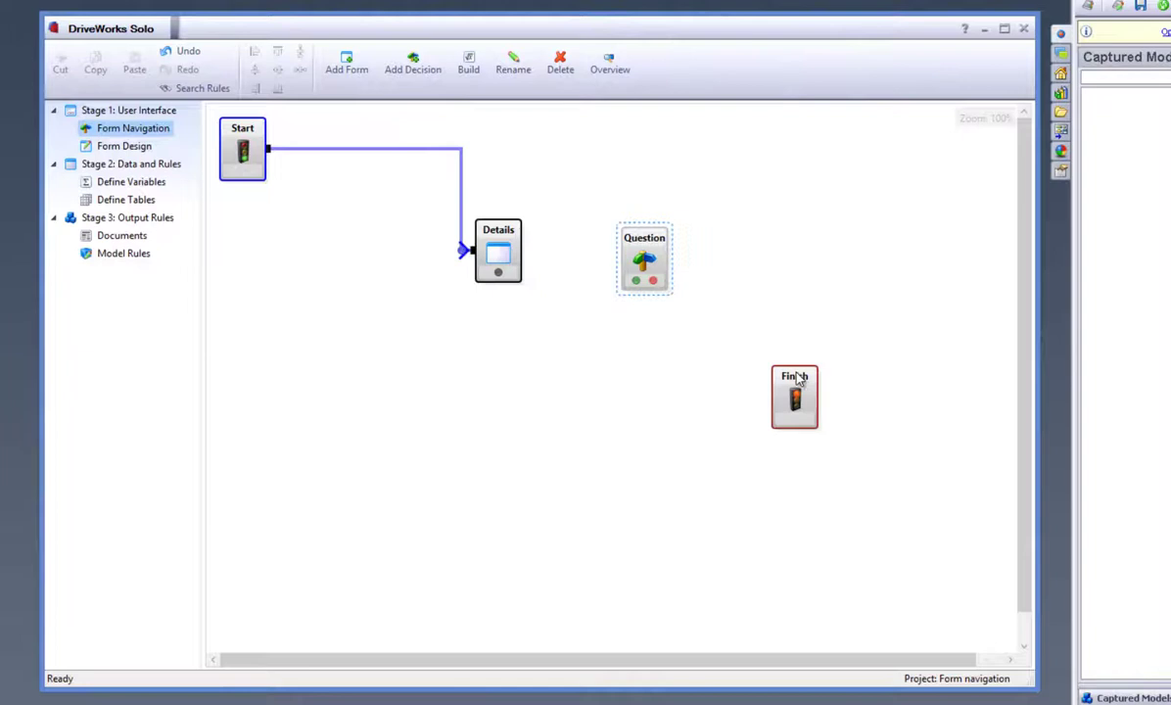
{"action": "left_click_drag", "start_coordinate": [795, 392], "coordinate": [871, 417]}
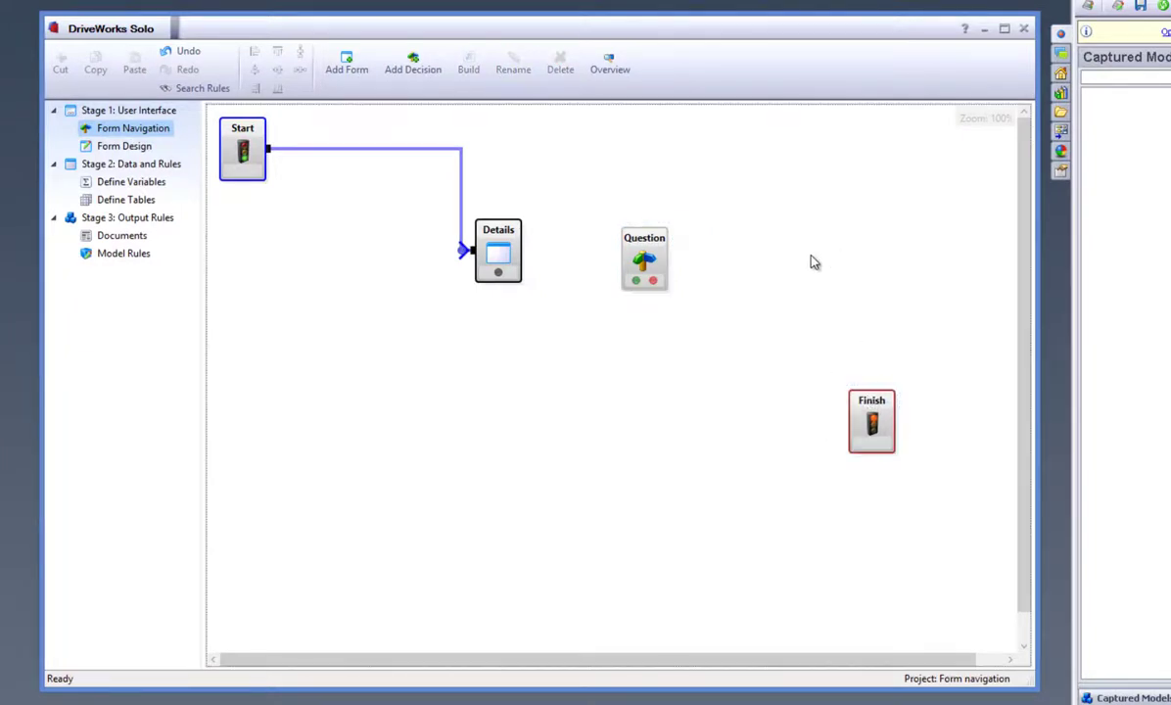
{"action": "left_click_drag", "start_coordinate": [498, 272], "coordinate": [664, 274]}
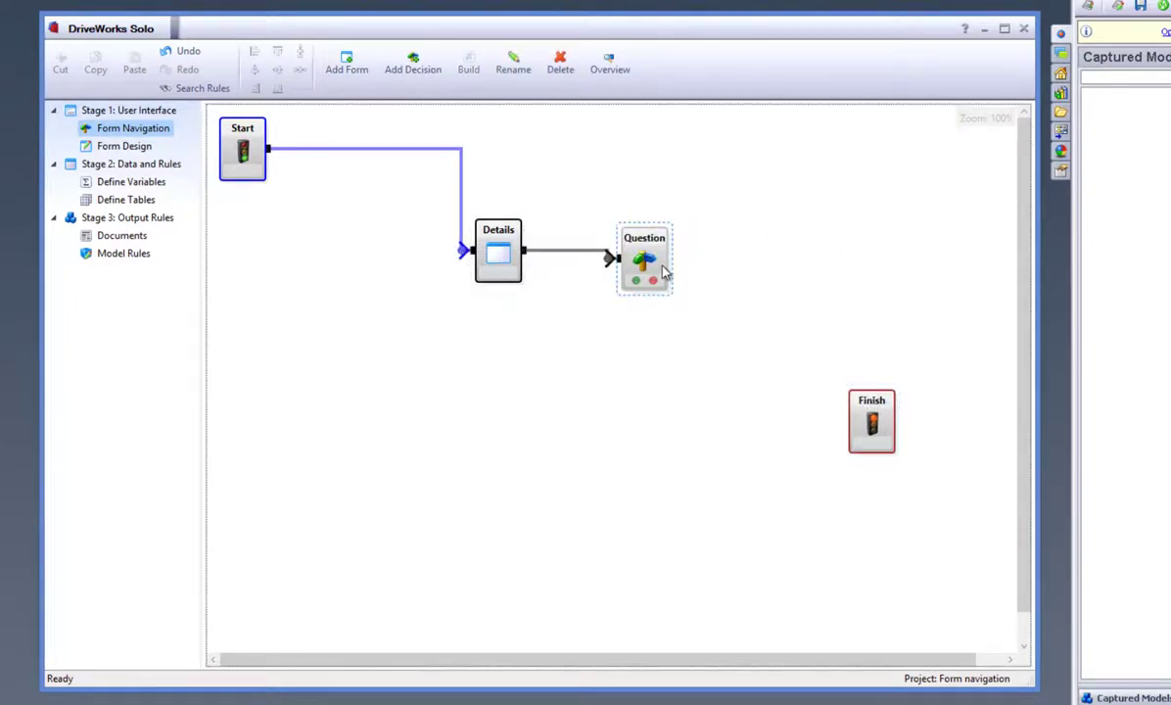
{"action": "left_click_drag", "start_coordinate": [461, 200], "coordinate": [372, 201]}
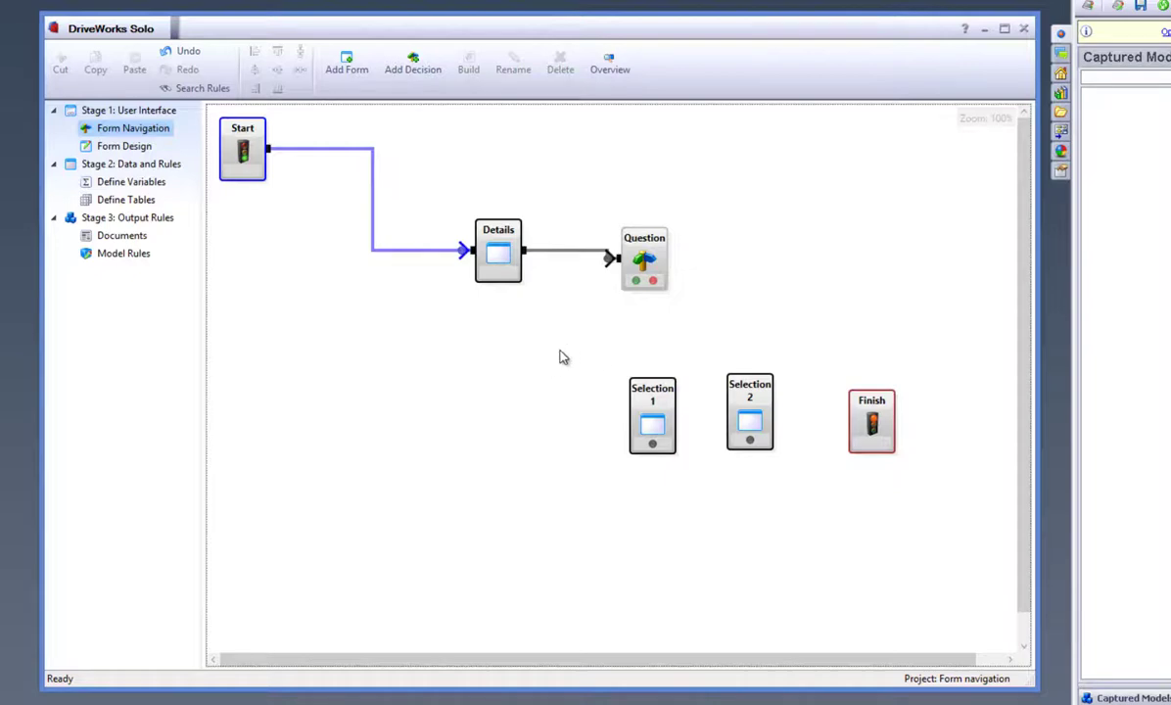
Top-align Selection 1 and Selection 2, and centre Selection 1 under Question
{"action": "left_click_drag", "start_coordinate": [576, 343], "coordinate": [774, 509]}
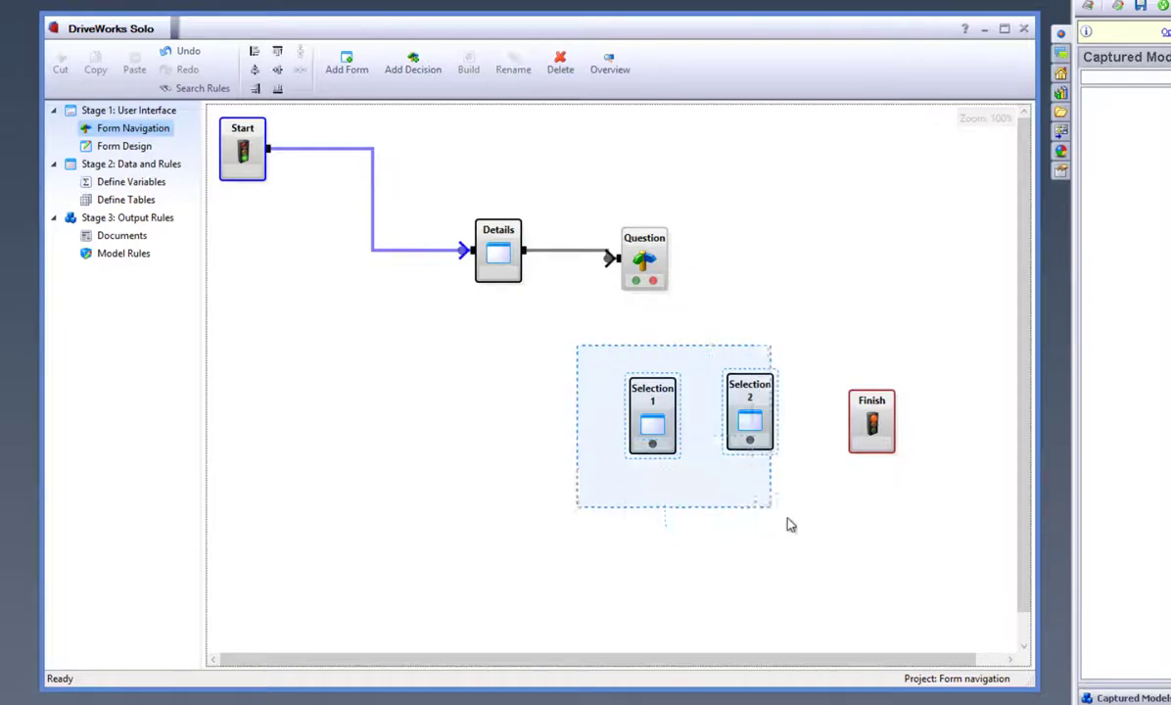
{"action": "left_click", "coordinate": [276, 51]}
{"action": "left_click_drag", "start_coordinate": [690, 471], "coordinate": [576, 207]}
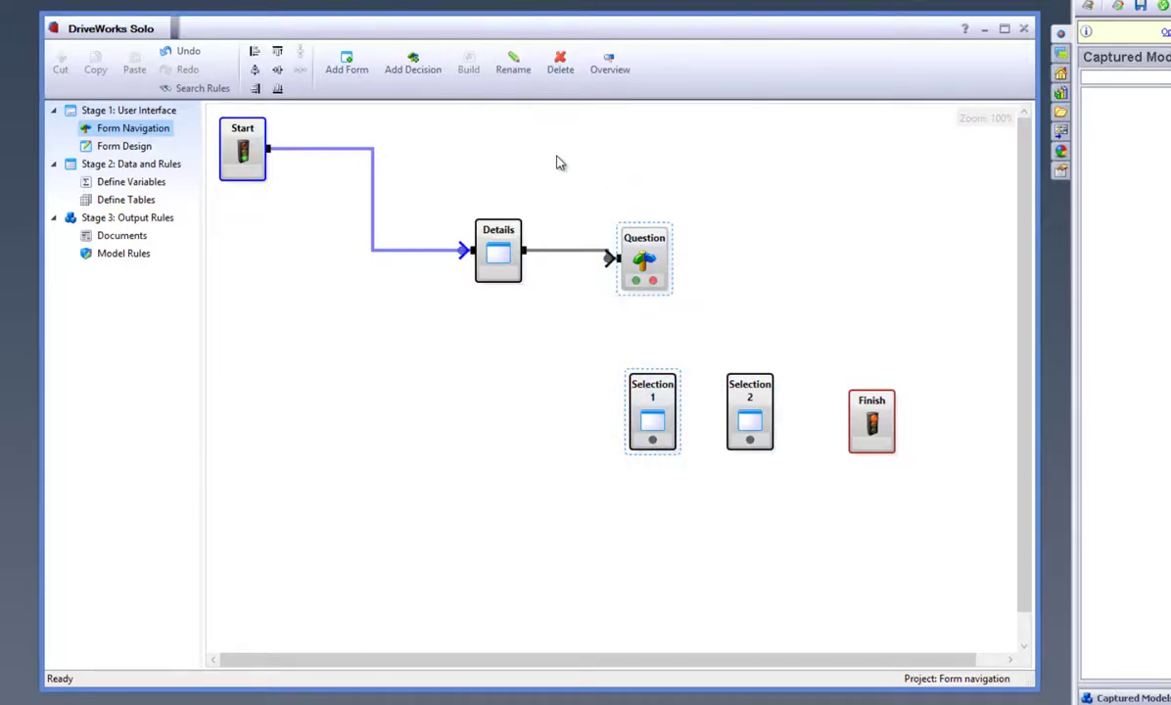
{"action": "left_click", "coordinate": [255, 51]}
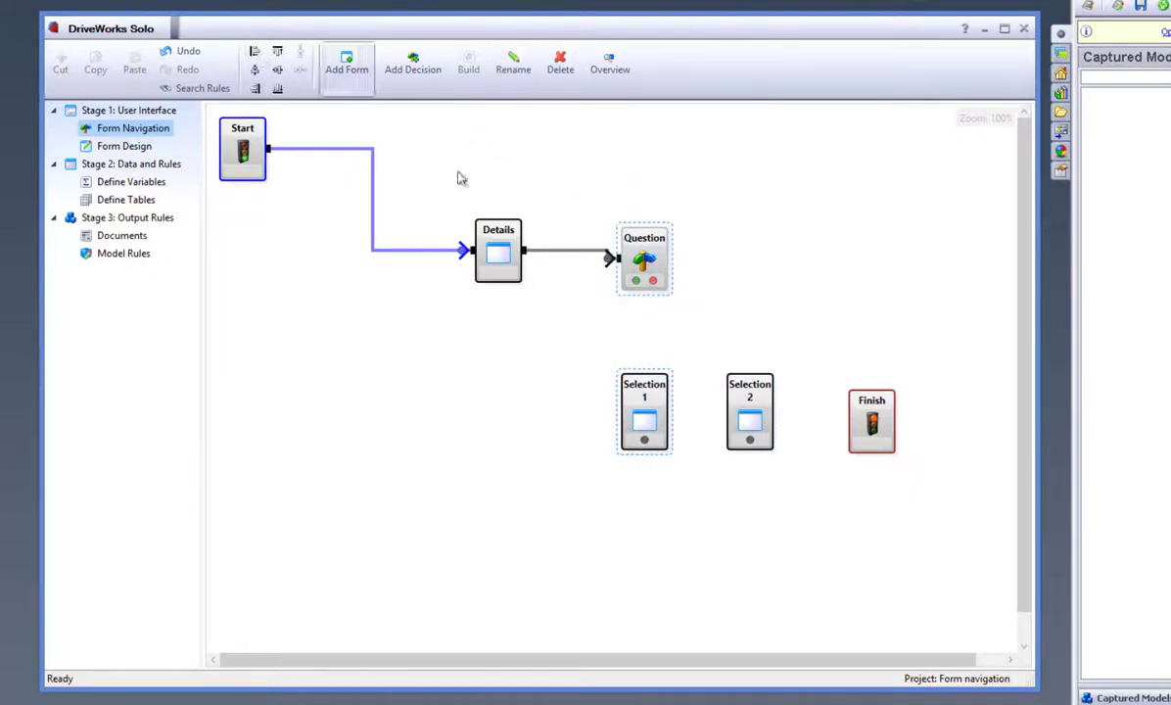
{"action": "left_click", "coordinate": [794, 353]}
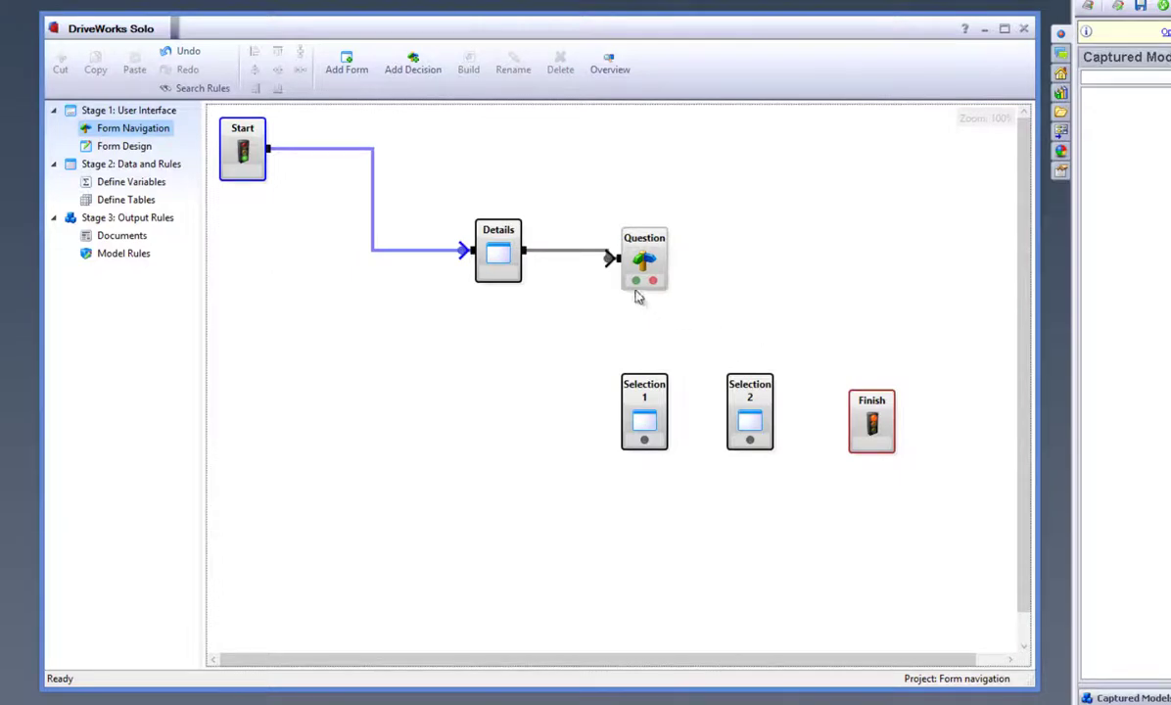
Route Question's green branch to Selection 1 and red to Selection 2, then chain Selection 1→Selection 2→Finish
{"action": "left_click_drag", "start_coordinate": [636, 291], "coordinate": [662, 404]}
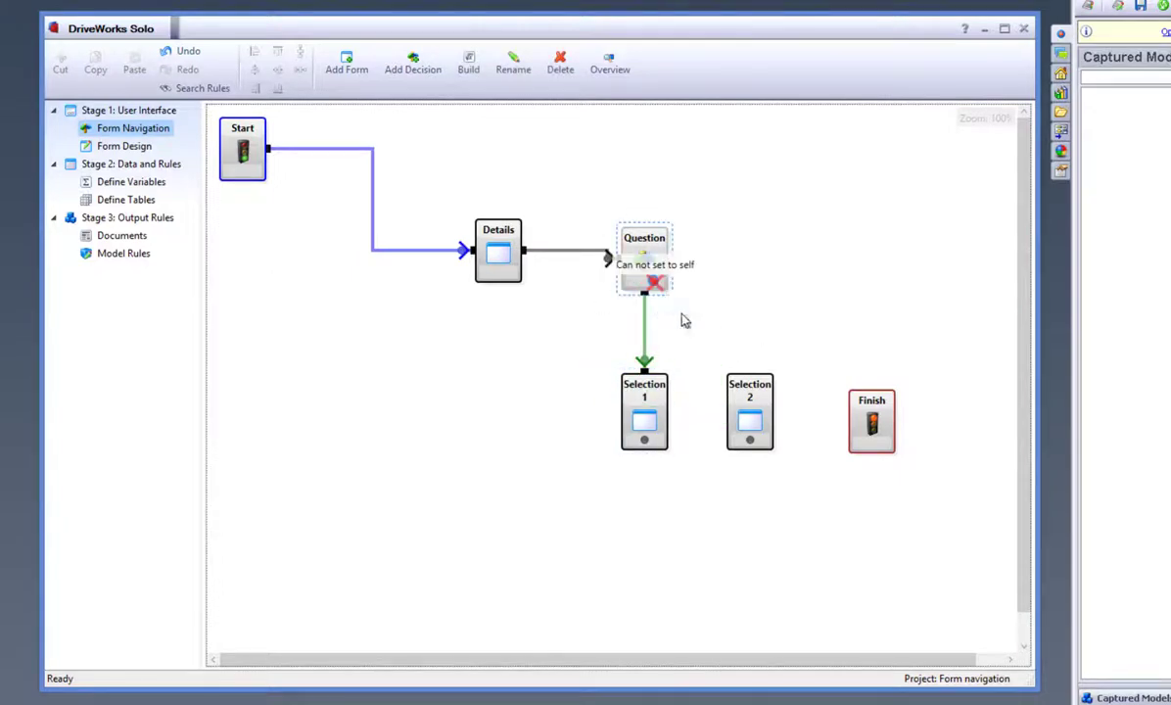
{"action": "left_click_drag", "start_coordinate": [656, 292], "coordinate": [750, 409]}
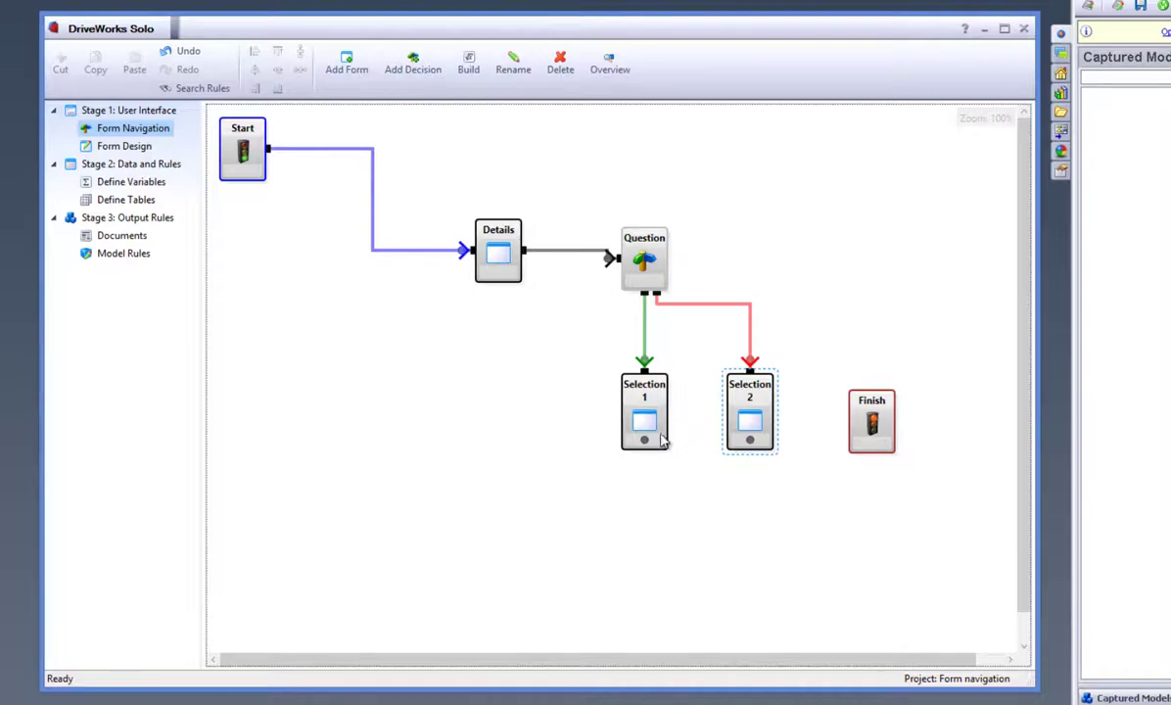
{"action": "left_click_drag", "start_coordinate": [645, 440], "coordinate": [755, 423]}
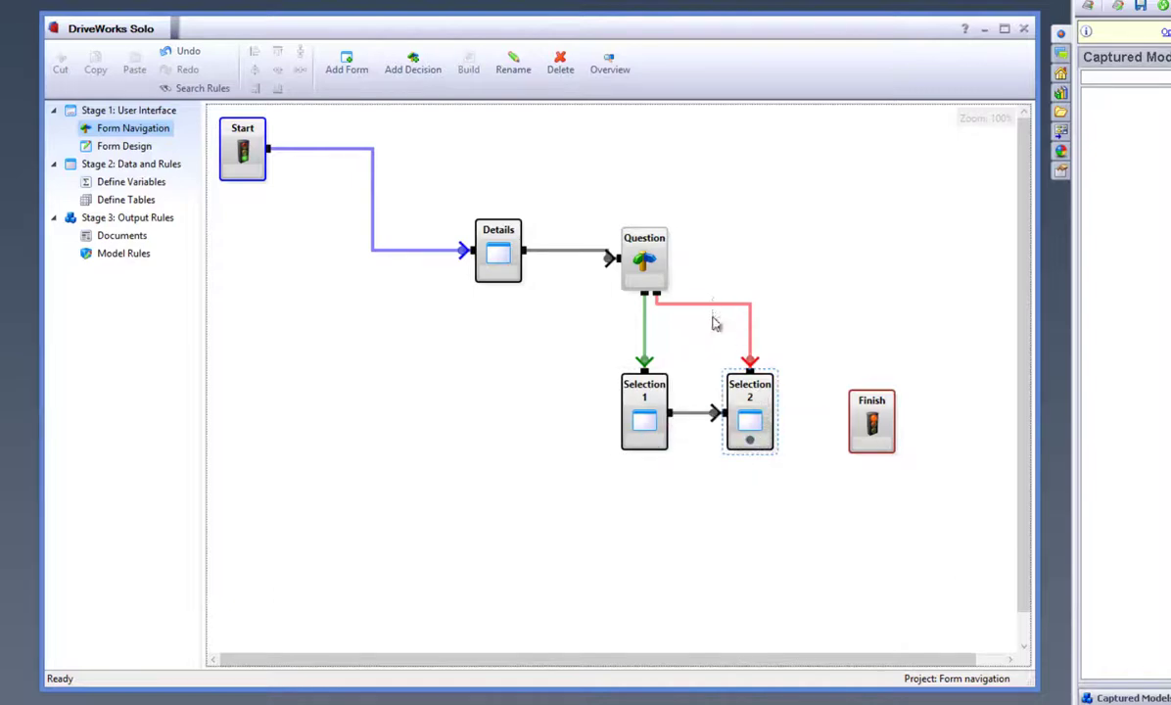
{"action": "left_click", "coordinate": [806, 341]}
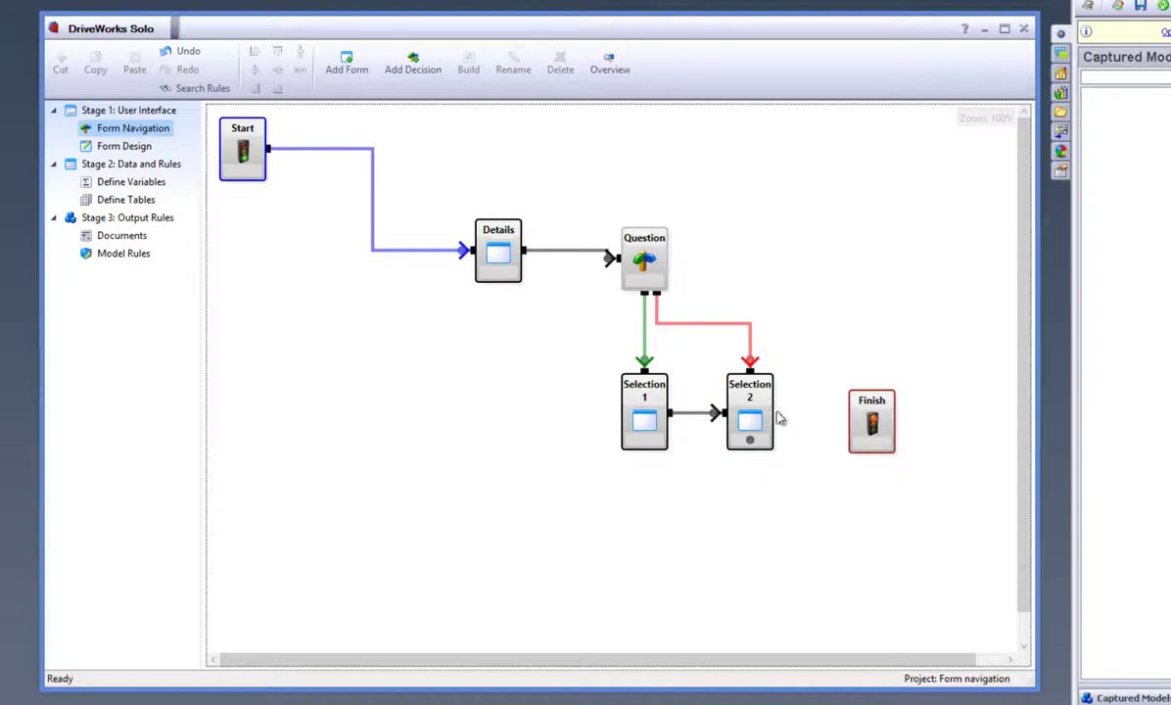
{"action": "left_click_drag", "start_coordinate": [750, 440], "coordinate": [912, 424]}
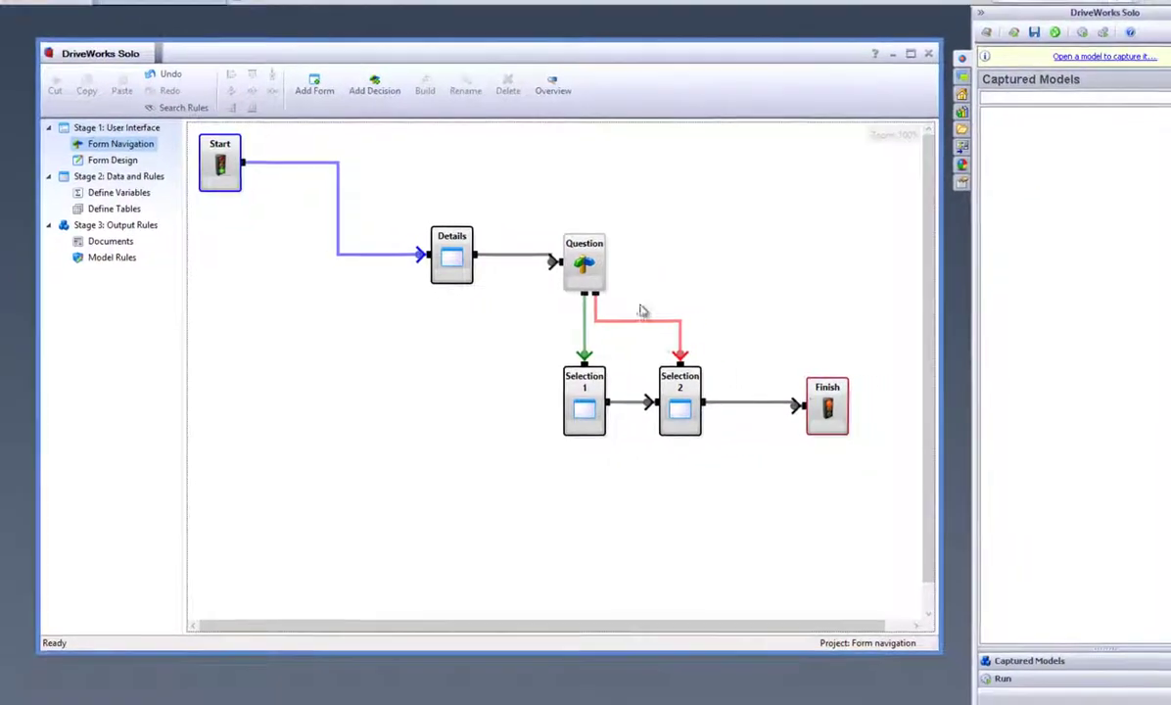
Select the Question decision node in the navigation flow
{"action": "left_click", "coordinate": [560, 242]}
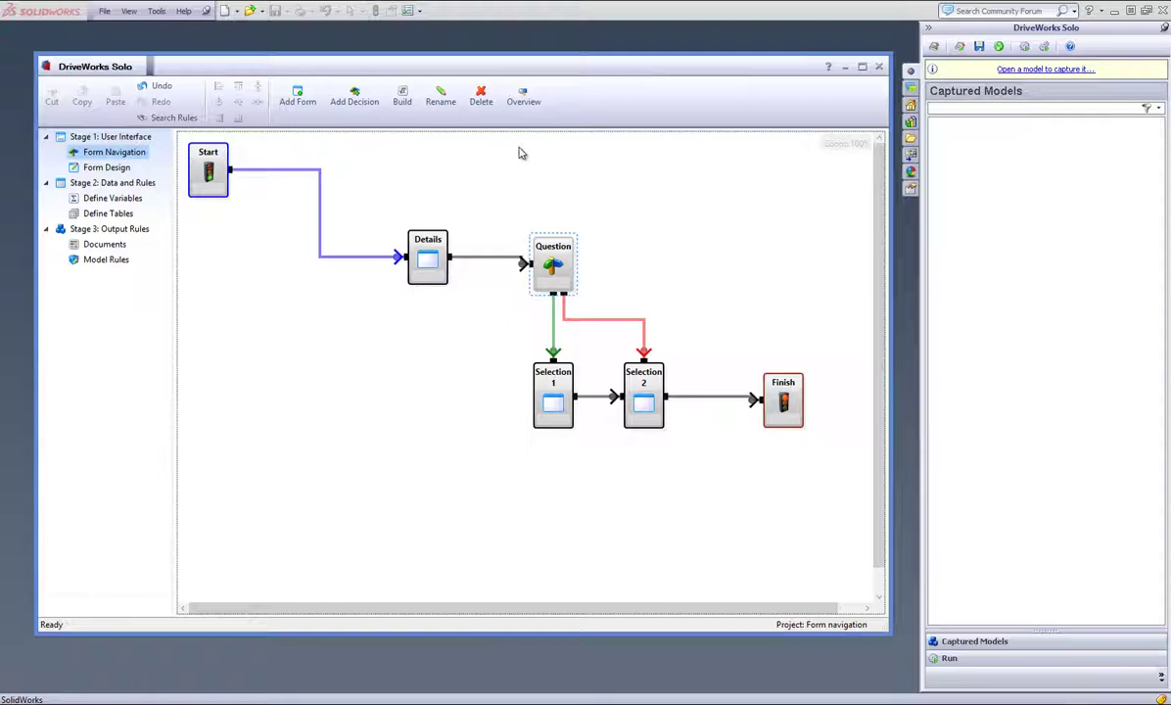
In Question's rule editor, delete FALSE and start an If function
{"action": "left_click", "coordinate": [402, 98]}
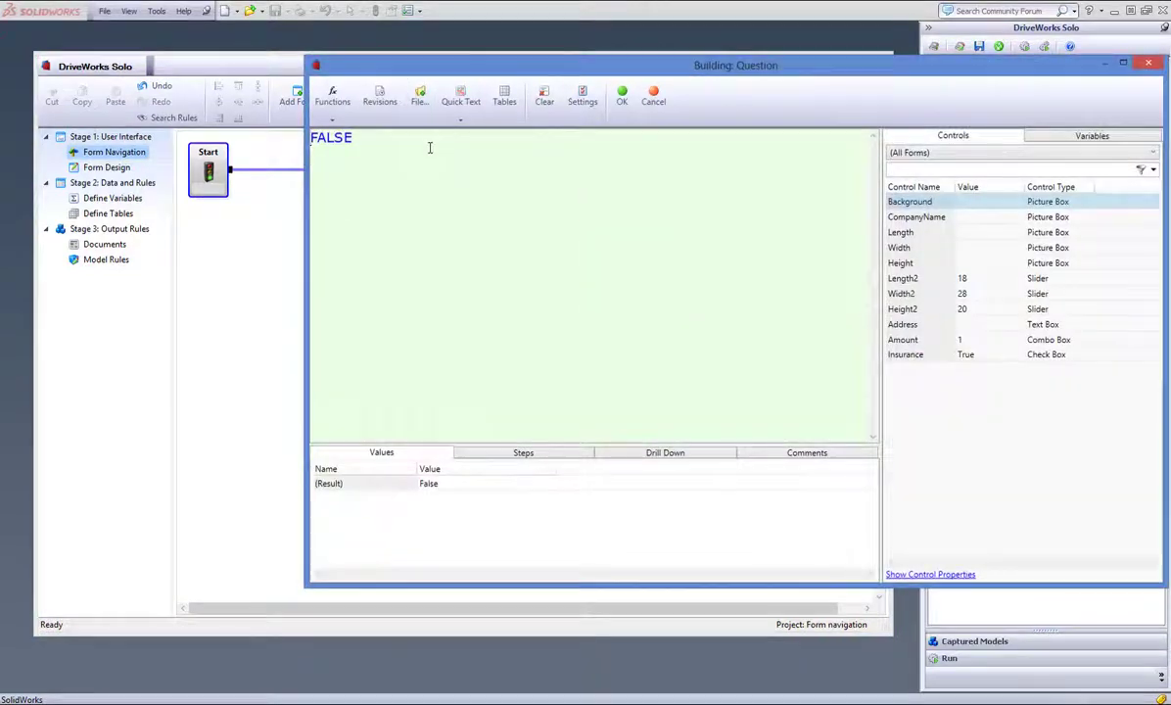
{"action": "double_click", "coordinate": [331, 137]}
{"action": "key", "text": "Delete"}
{"action": "left_click", "coordinate": [332, 119]}
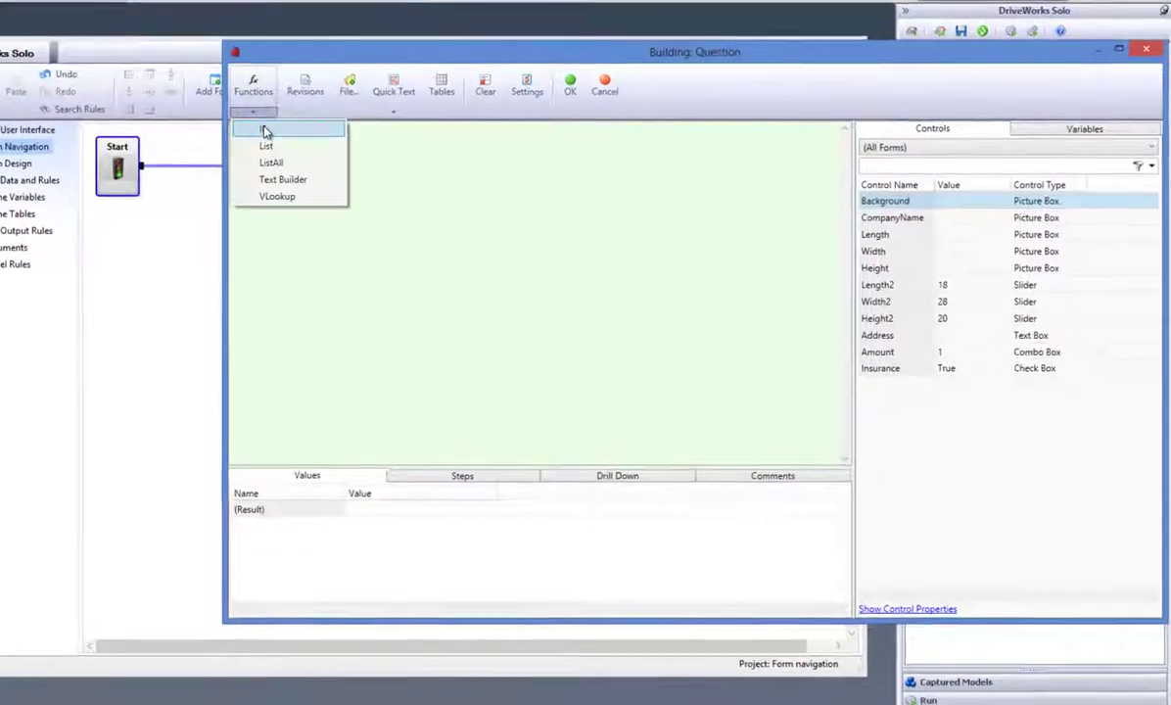
{"action": "left_click", "coordinate": [265, 131]}
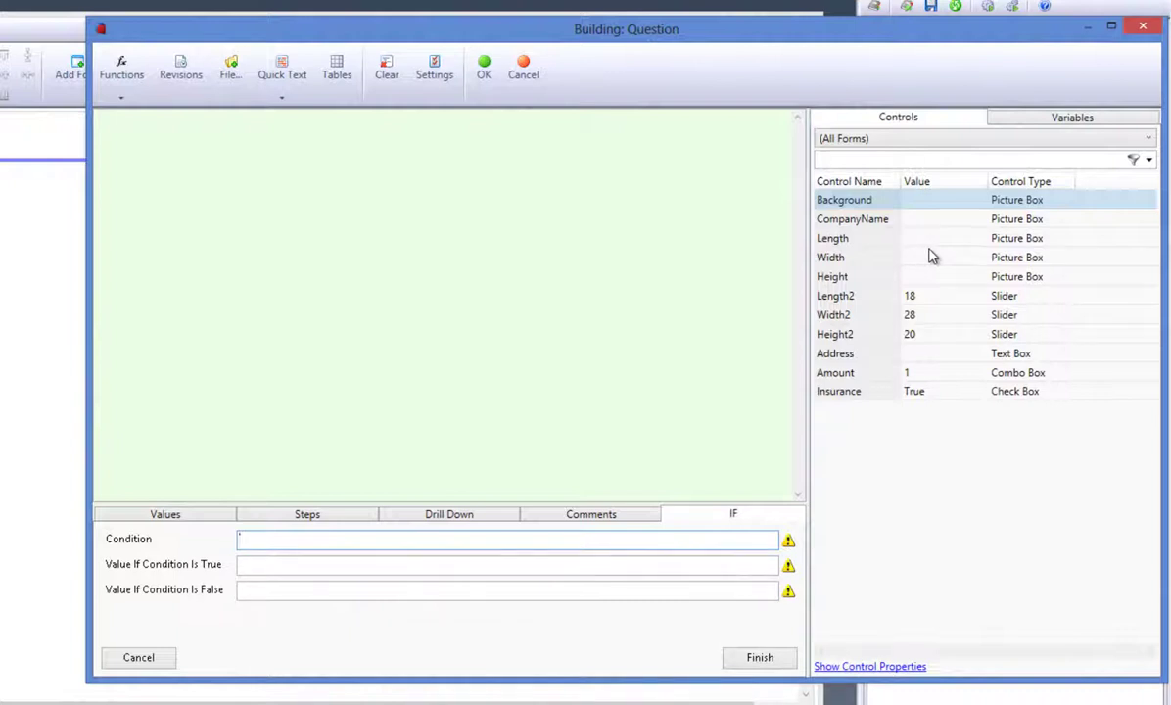
Set the If condition to InsuranceReturn=True using the filtered Insurance control
{"action": "left_click", "coordinate": [936, 164]}
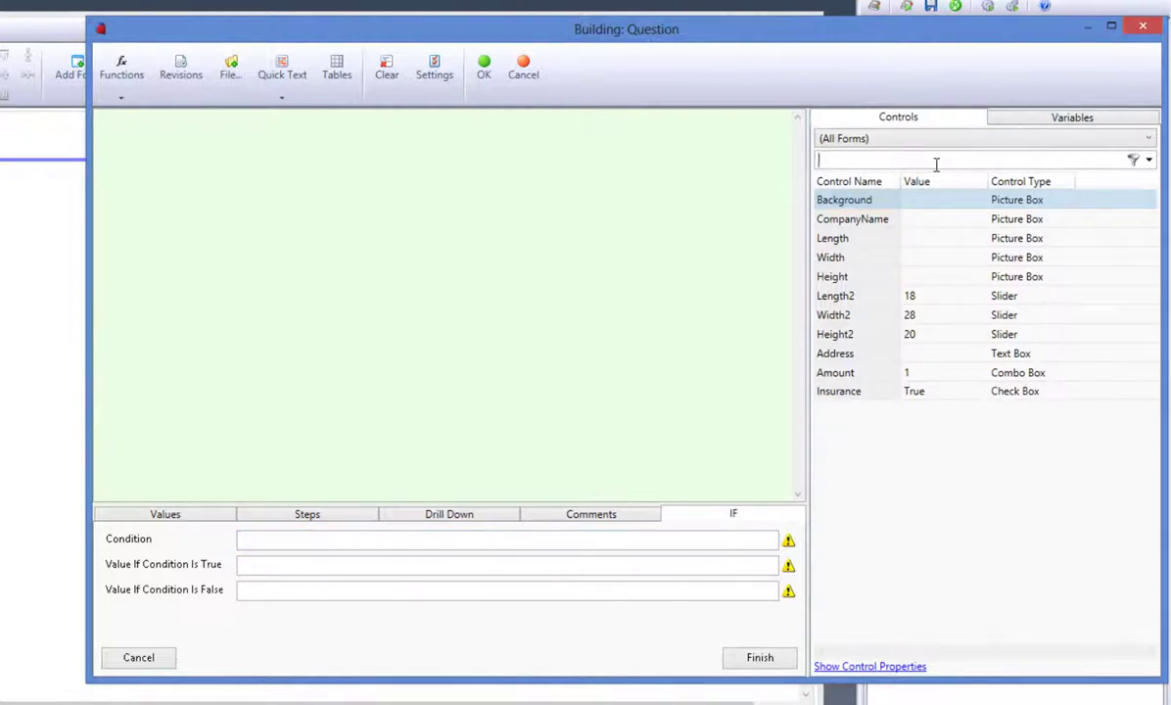
{"action": "type", "text": "Ins"}
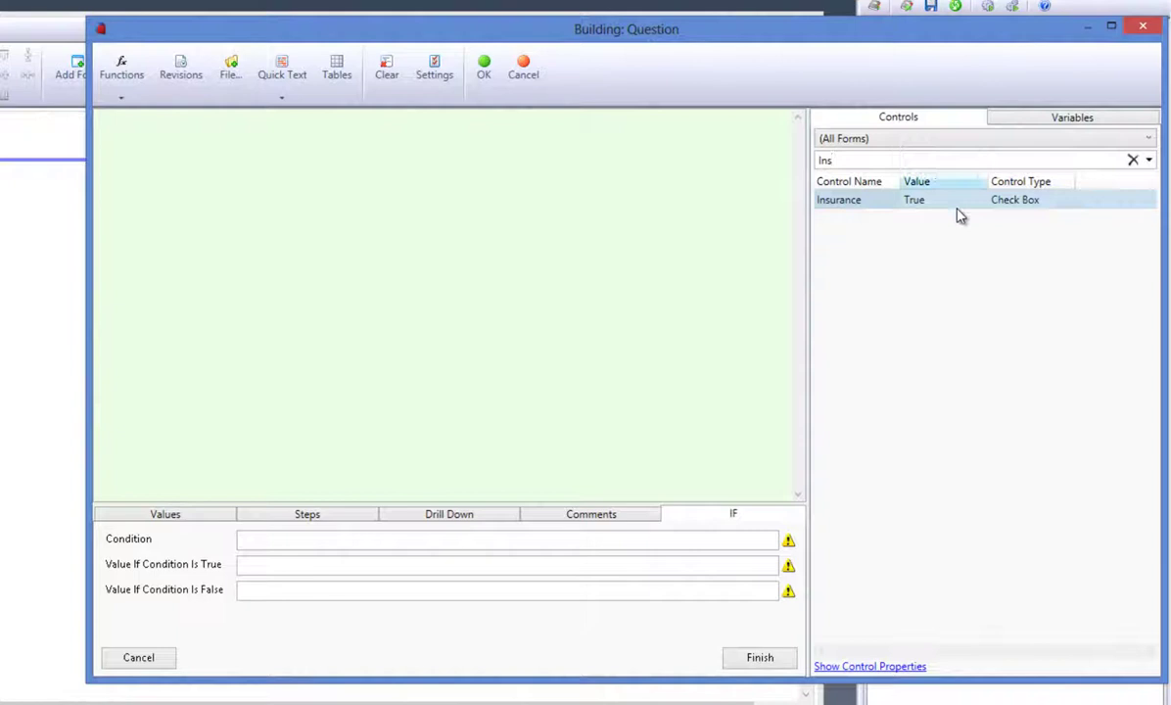
{"action": "double_click", "coordinate": [928, 199]}
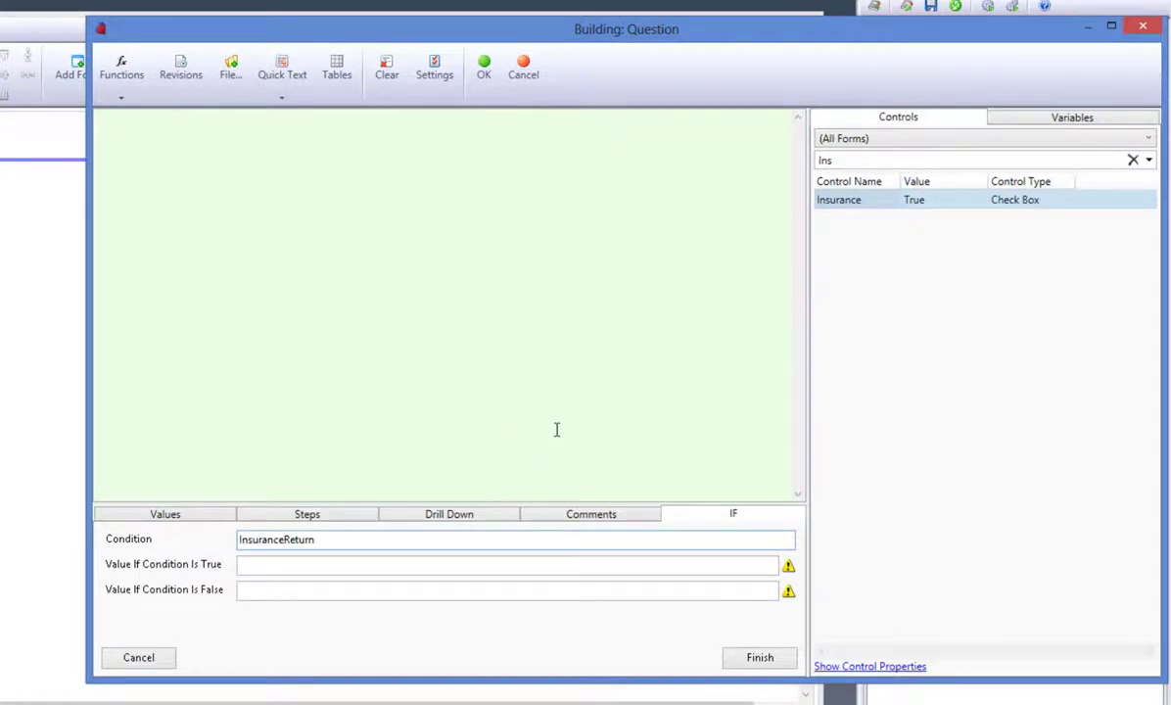
{"action": "type", "text": "=True"}
Enter True and False as the If results and accept the rule
{"action": "left_click", "coordinate": [494, 567]}
{"action": "type", "text": "True"}
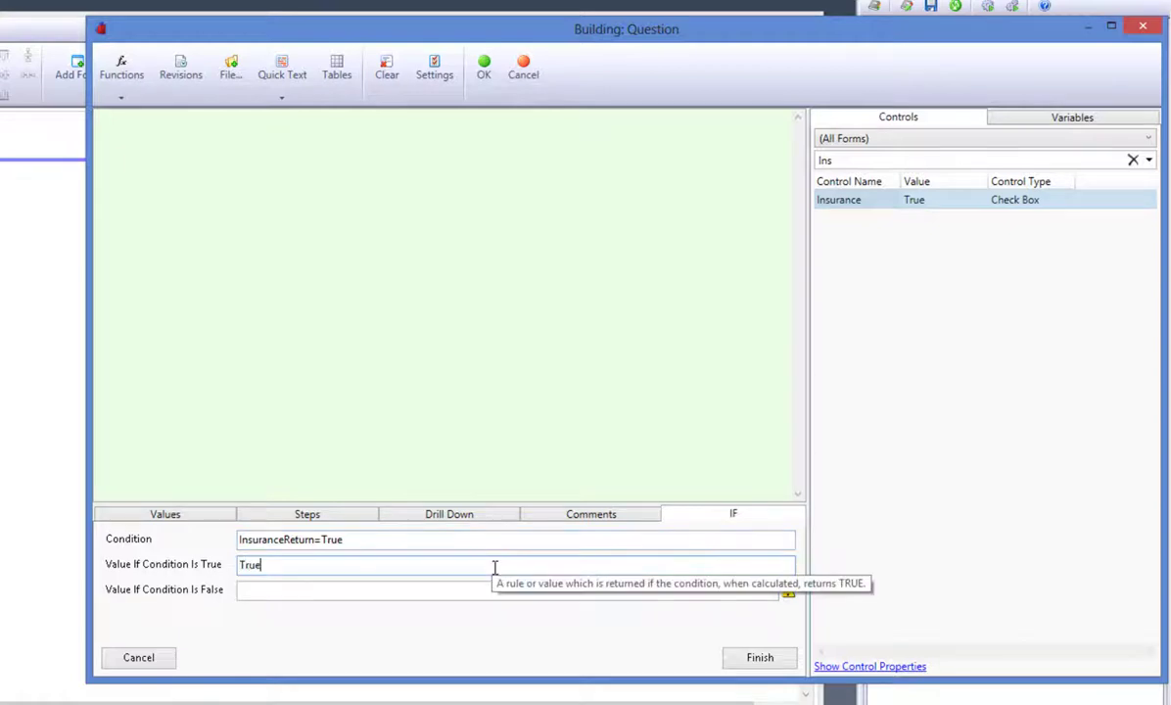
{"action": "left_click", "coordinate": [455, 589]}
{"action": "type", "text": "F"}
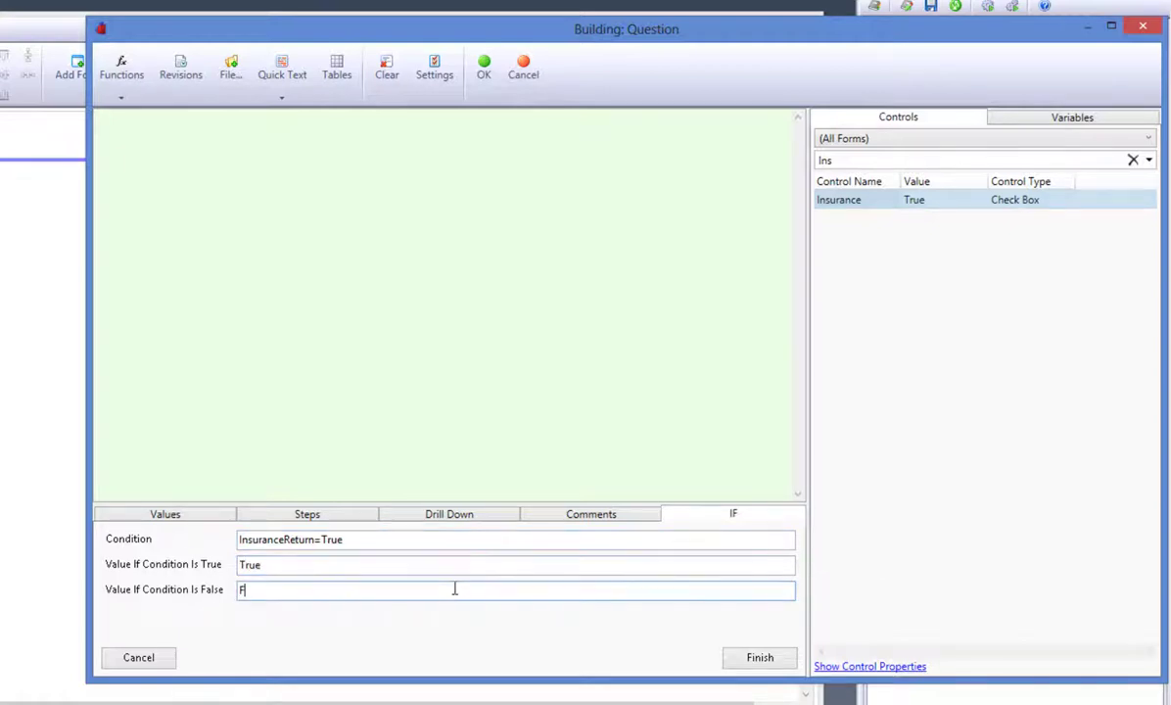
{"action": "type", "text": "alse"}
{"action": "left_click", "coordinate": [770, 646]}
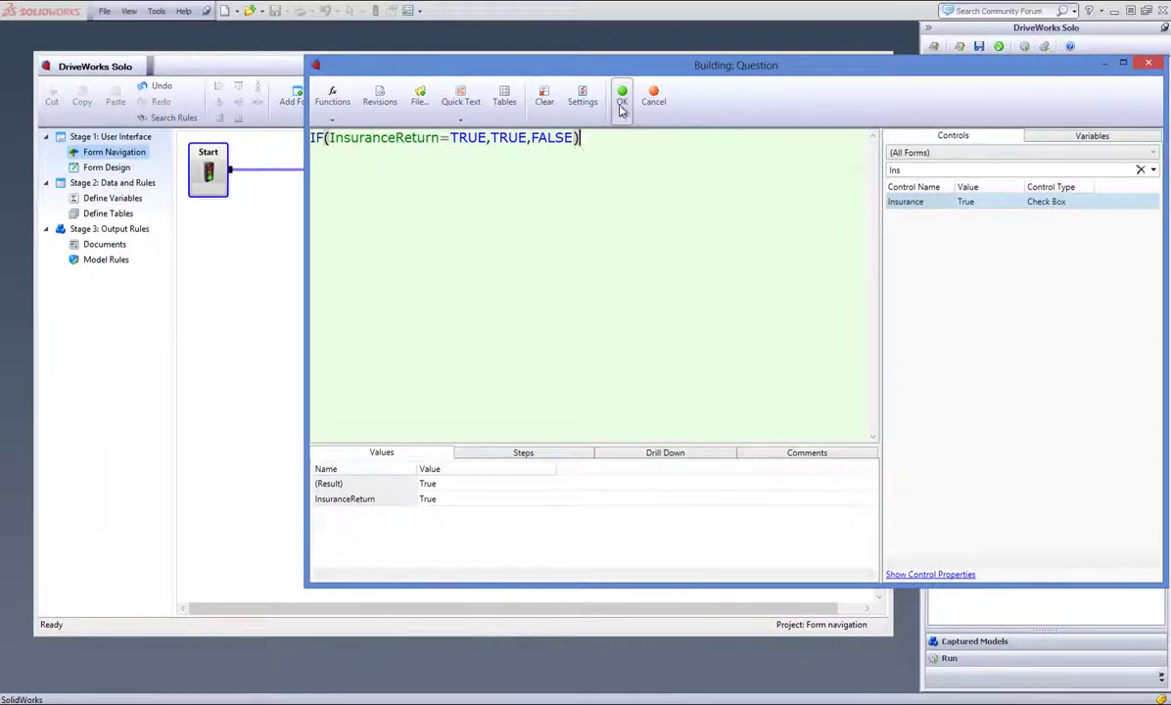
{"action": "left_click", "coordinate": [621, 101]}
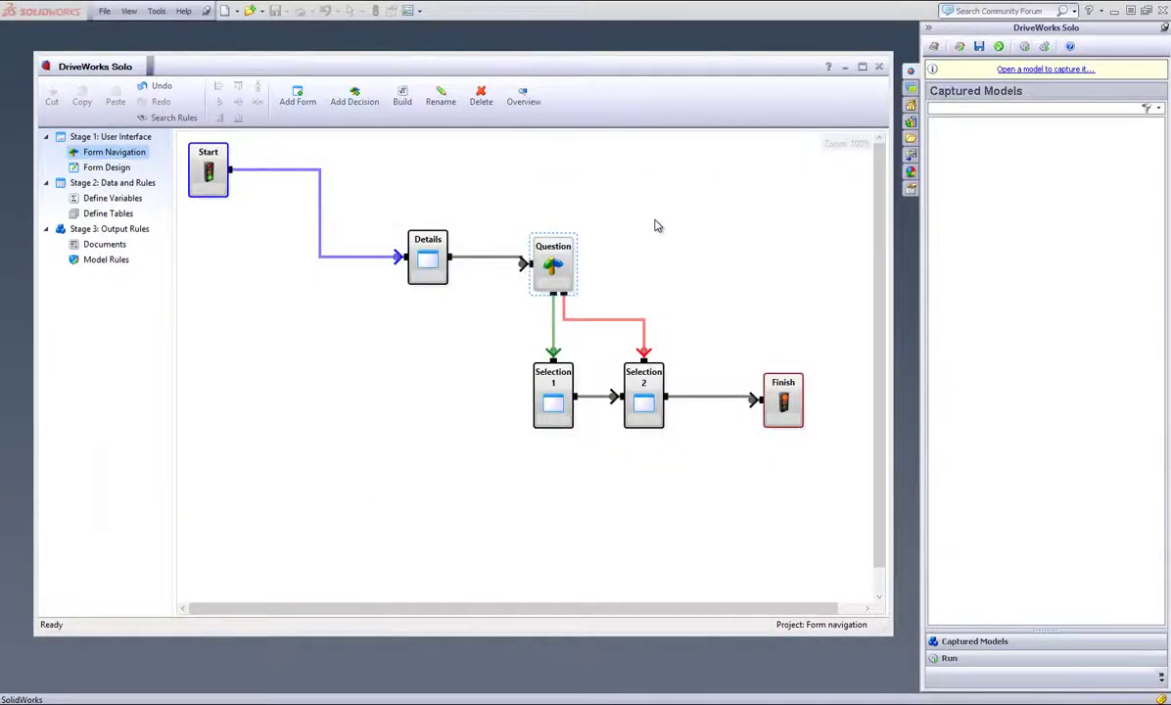
Open Form Design, regroup and enlarge the forms list, and display the Details form layout
{"action": "double_click", "coordinate": [560, 390]}
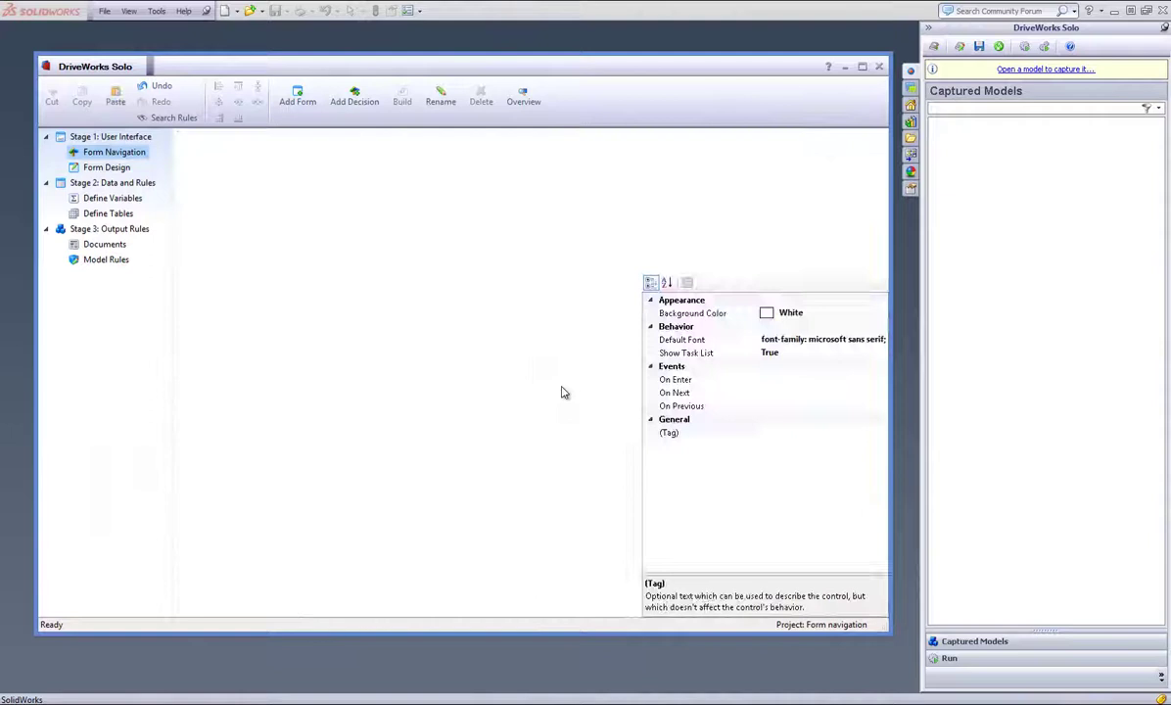
{"action": "left_click", "coordinate": [847, 152]}
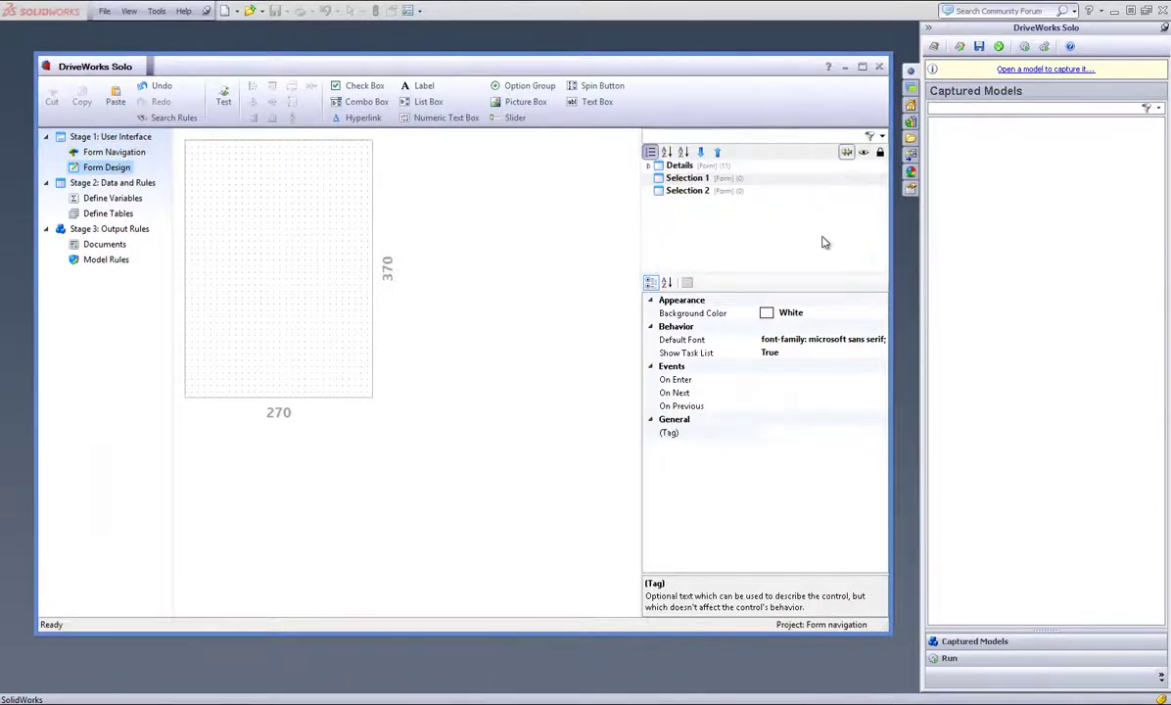
{"action": "left_click_drag", "start_coordinate": [754, 277], "coordinate": [754, 306]}
{"action": "left_click", "coordinate": [686, 177]}
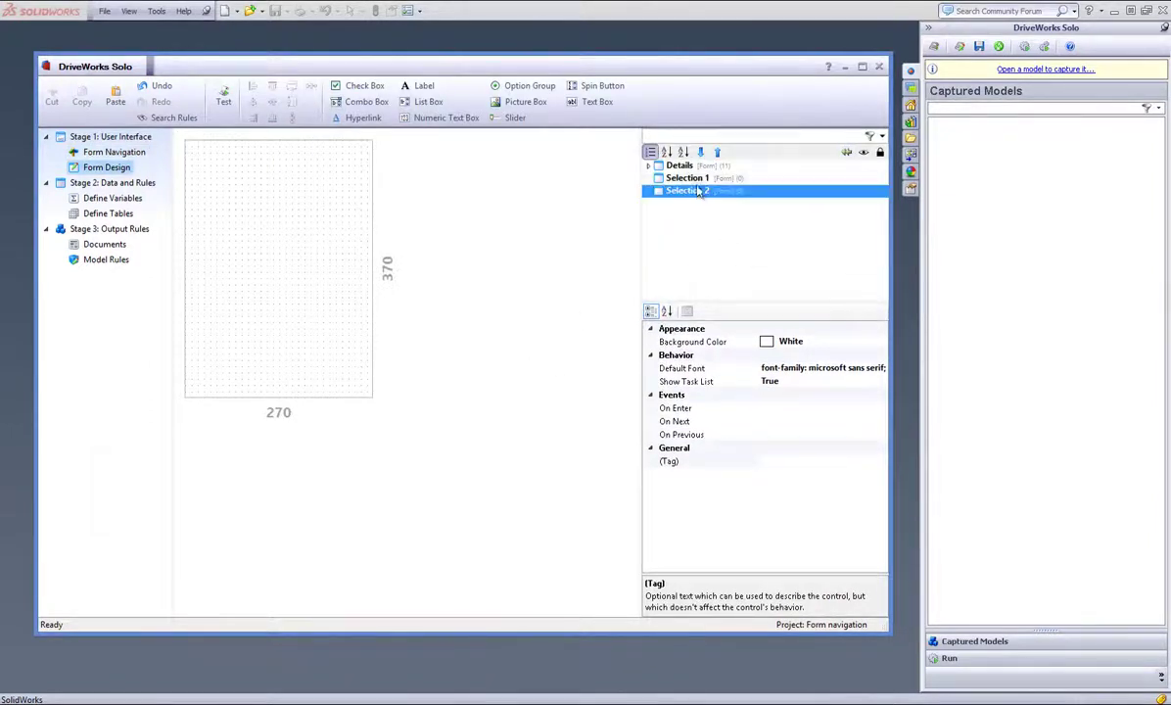
{"action": "left_click", "coordinate": [680, 167]}
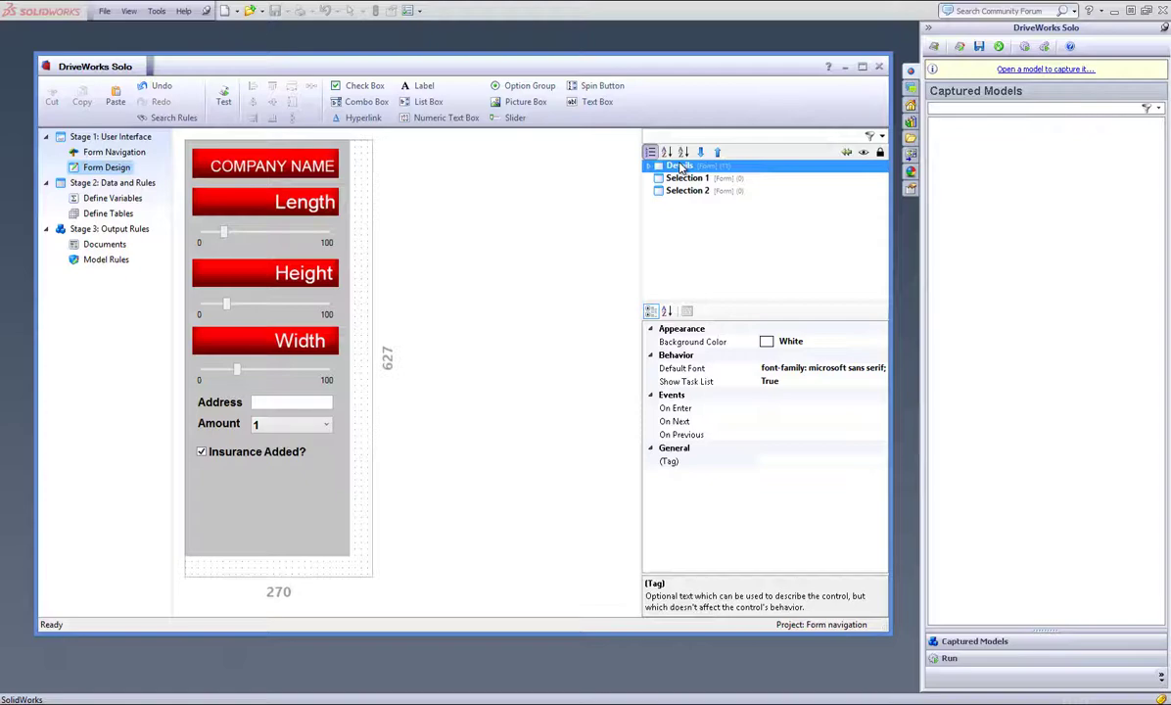